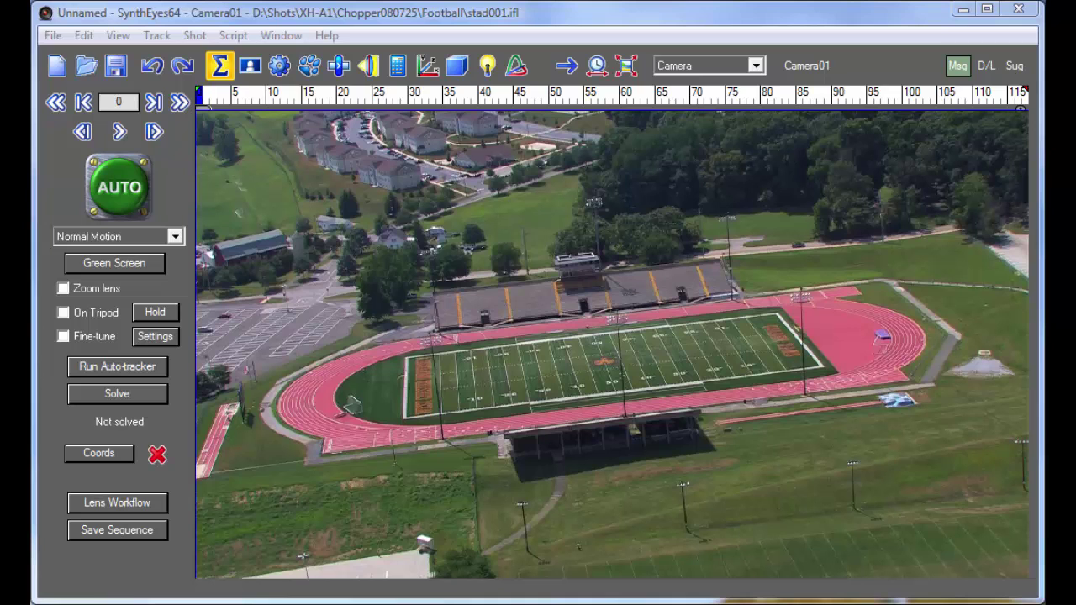
Step: Preview the stadium shot, run the full automatic track and solve with Normal Motion, and accept the solve
mouse_move(216, 97)
mouse_down()
mouse_move(877, 97)
mouse_move(1005, 127)
mouse_move(220, 143)
mouse_move(773, 158)
mouse_move(933, 177)
mouse_move(257, 193)
mouse_move(467, 202)
mouse_up()
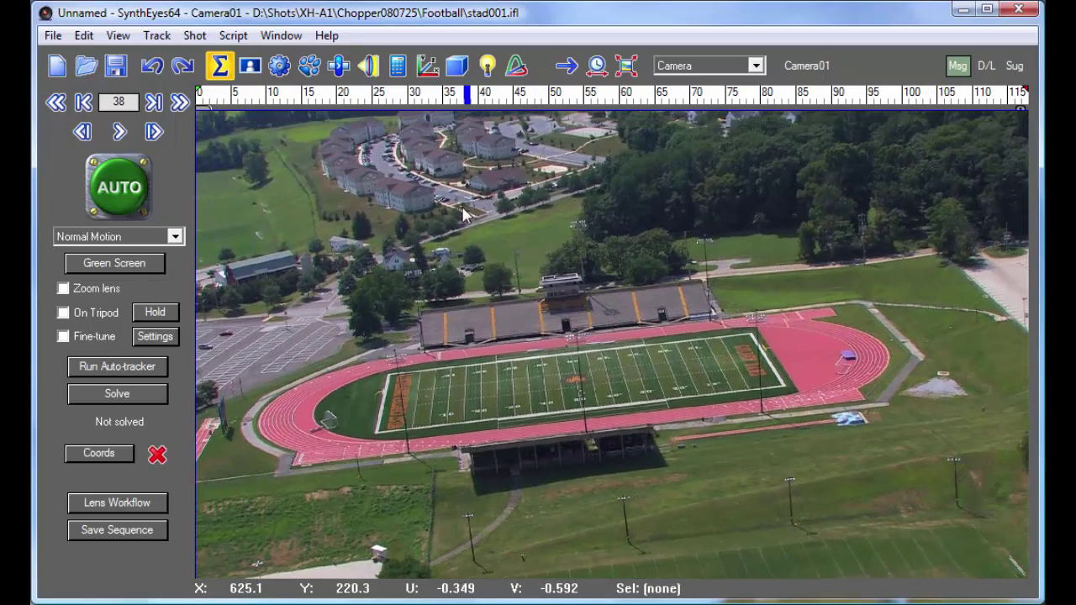
click(120, 196)
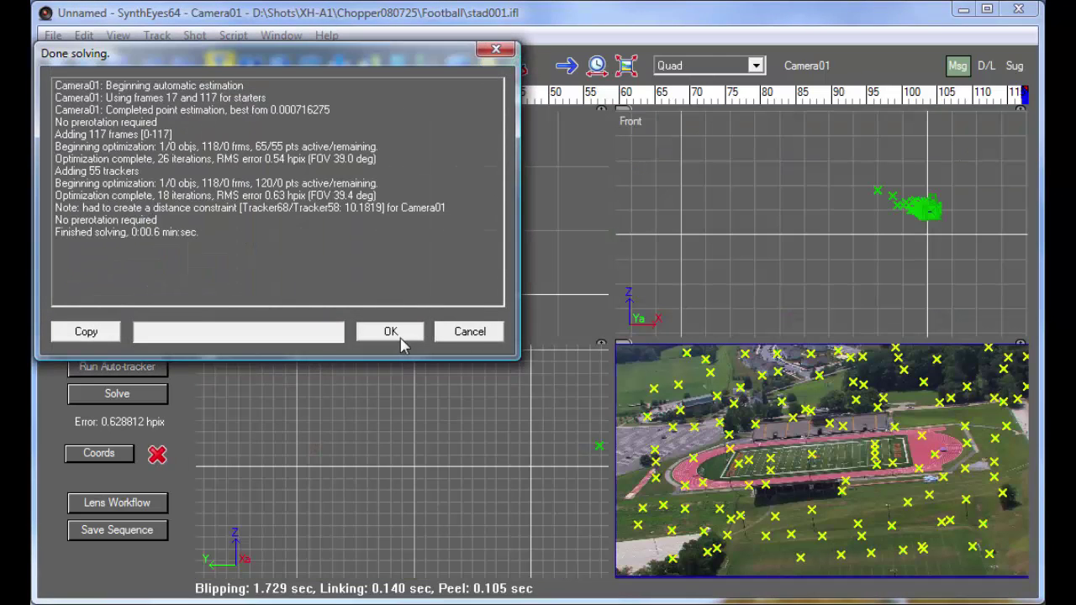
click(400, 333)
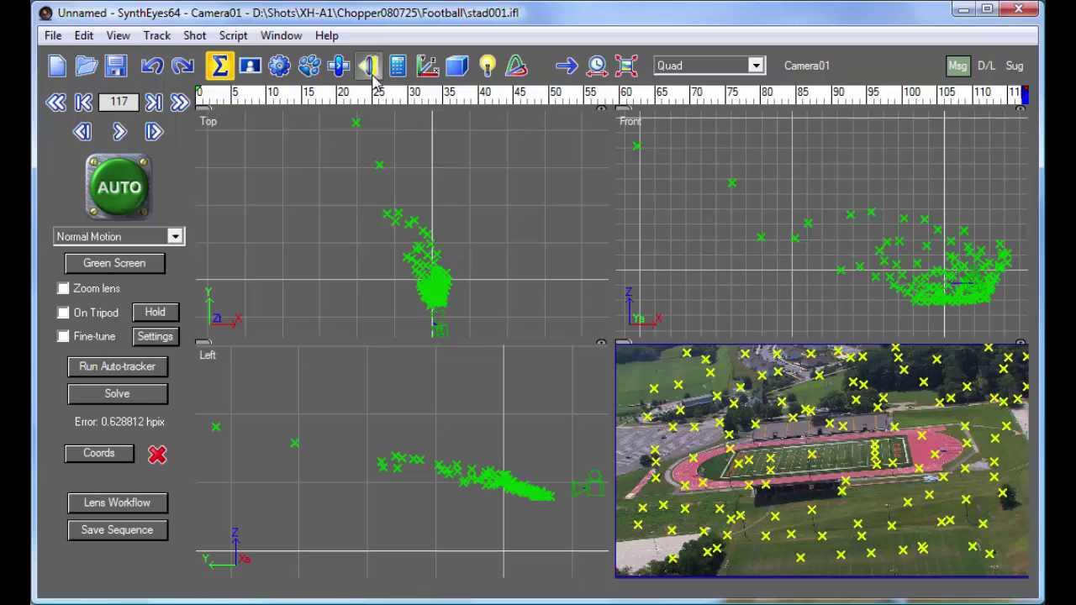
Step: Enable lens distortion calculation for the camera, solve the shot again with automatic settings, and check the resulting lens values
click(369, 65)
click(105, 355)
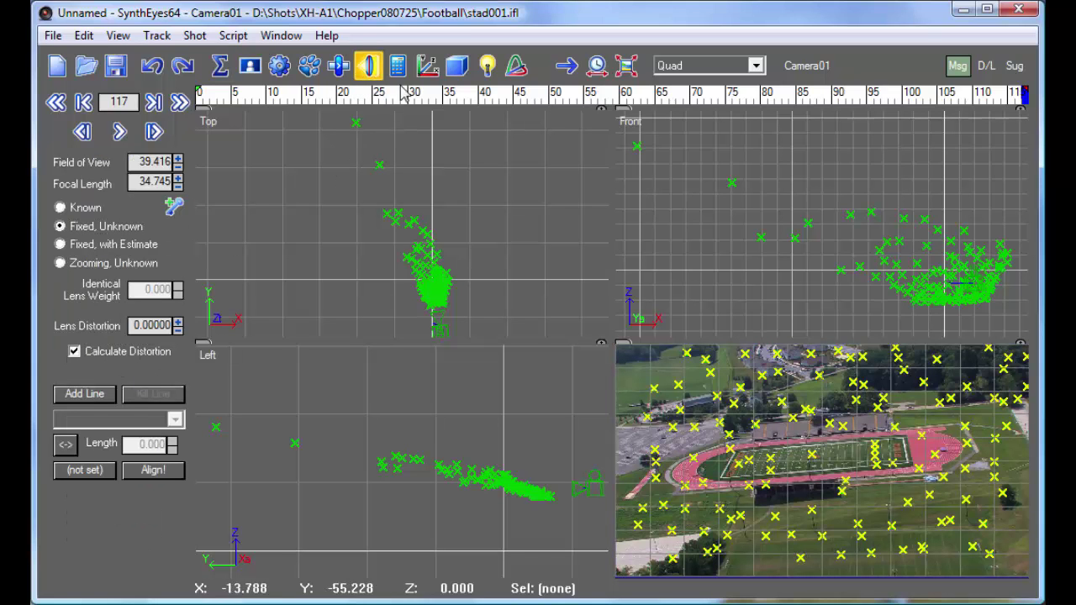
click(398, 66)
click(126, 168)
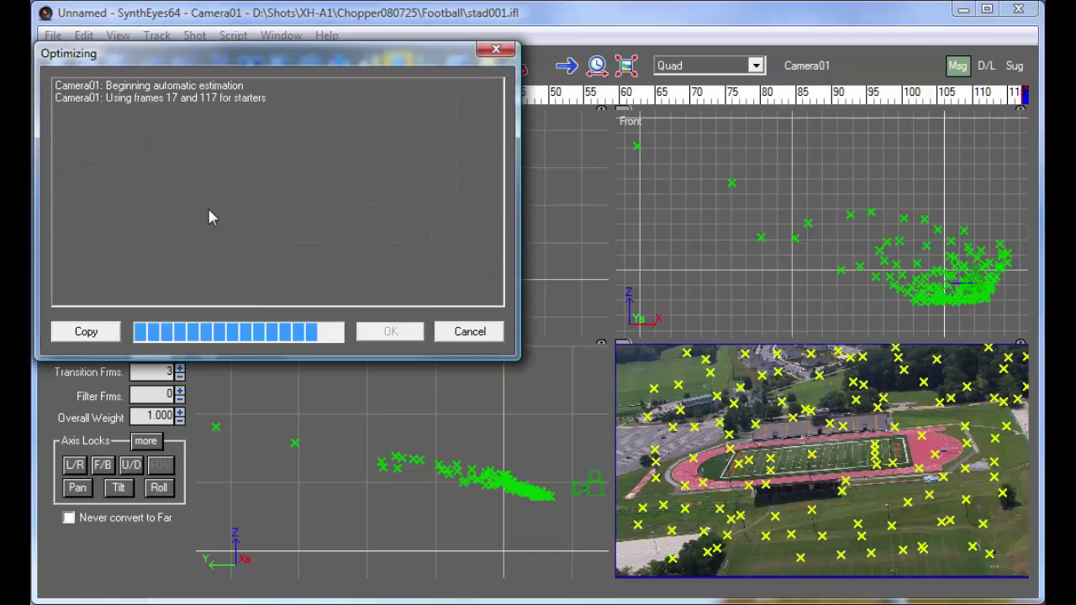
click(386, 335)
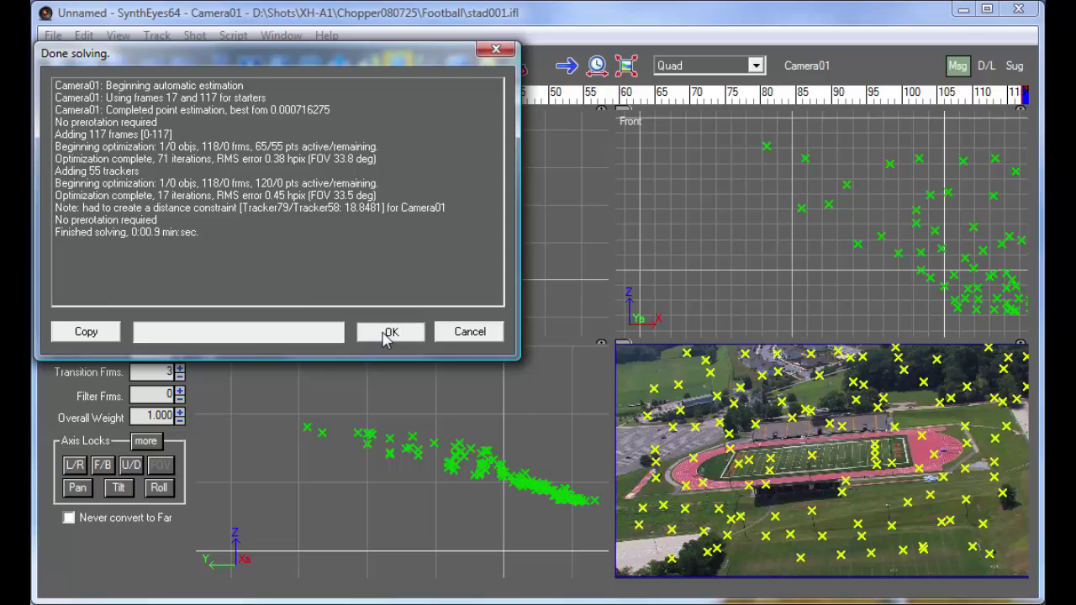
click(369, 65)
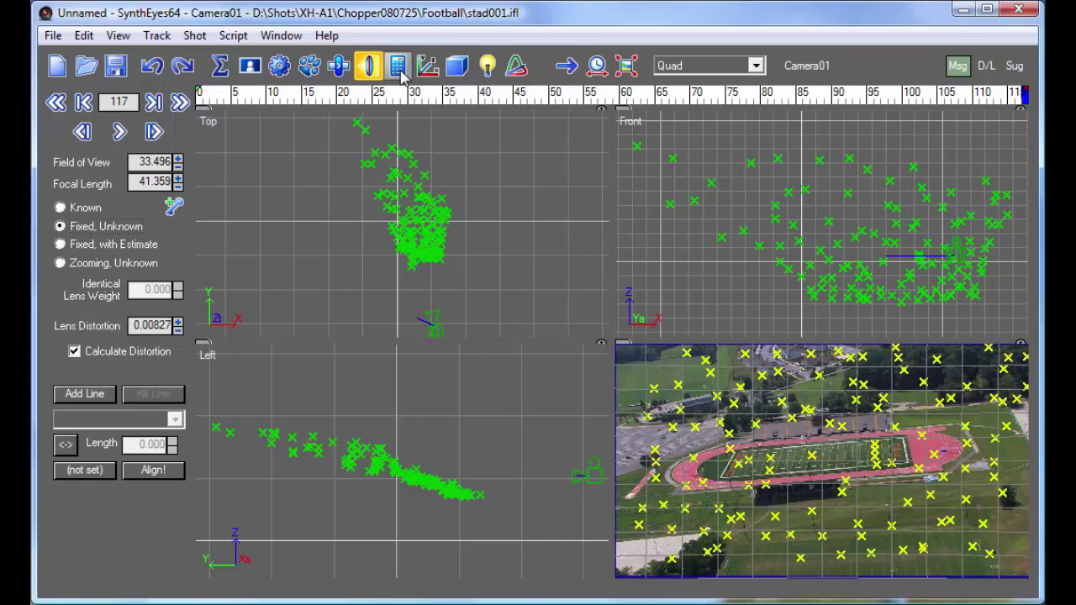
click(400, 69)
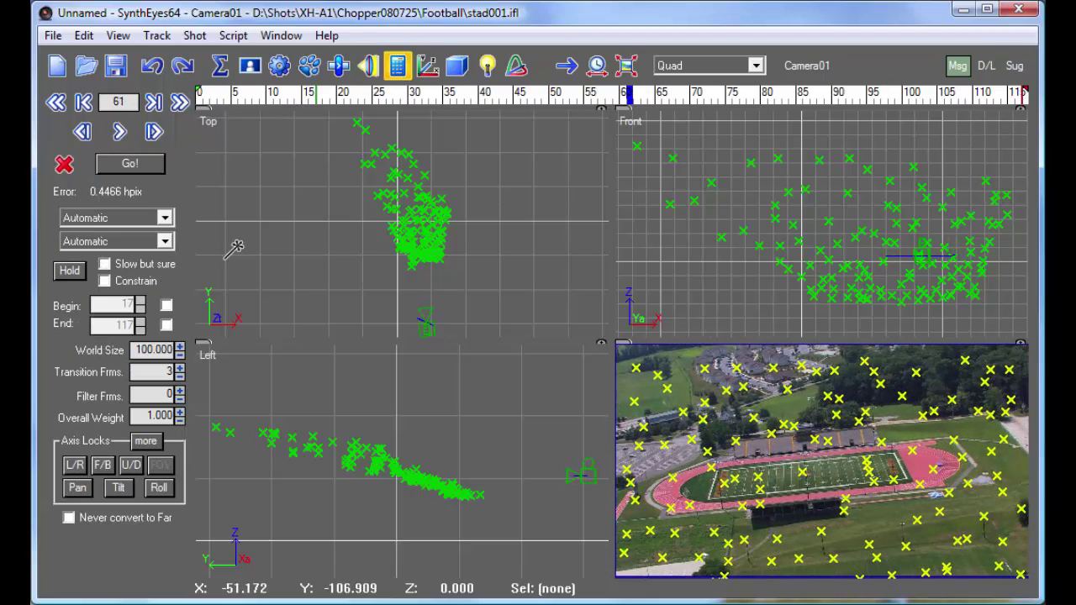
Step: Apply the Lens Workflow with Redistorted(2) as the final output and a margin of 2
click(219, 64)
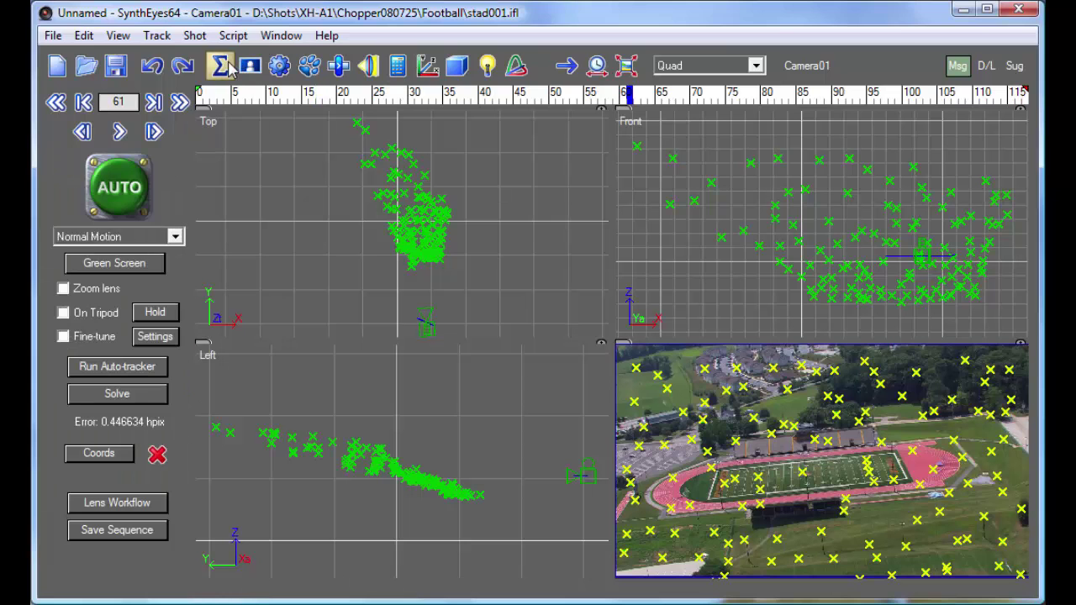
click(143, 503)
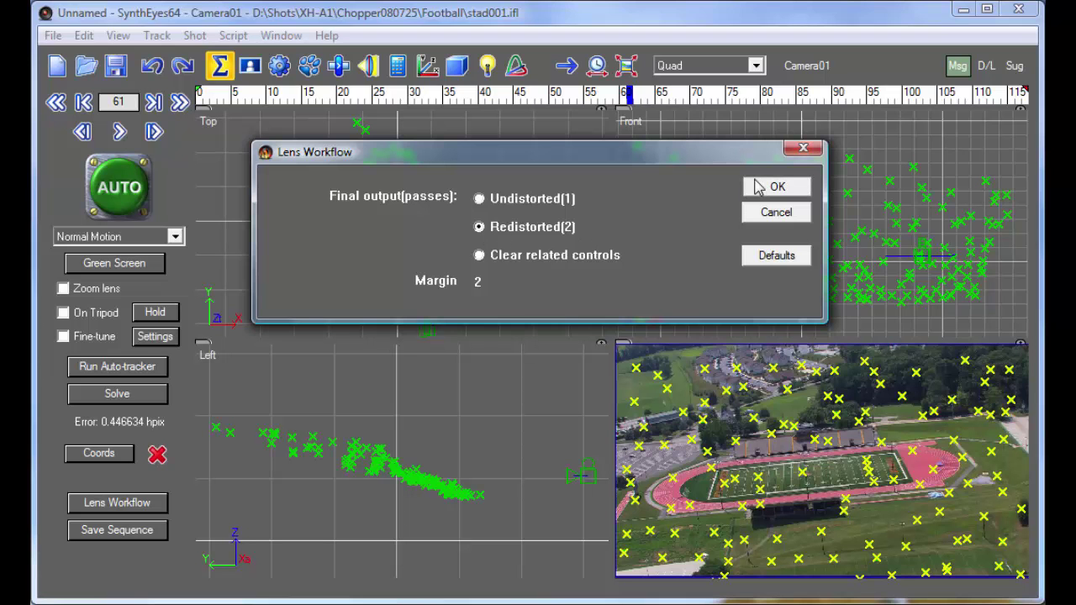
click(759, 187)
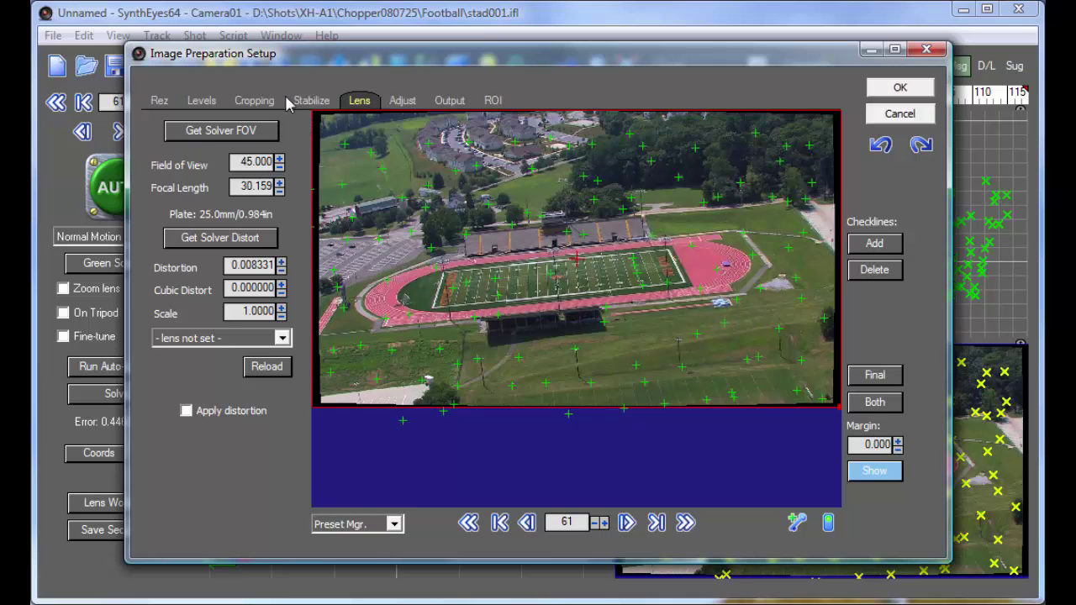
Step: Review the cropping, adjustment and output settings in the image preparation setup, and close it without changes
click(257, 102)
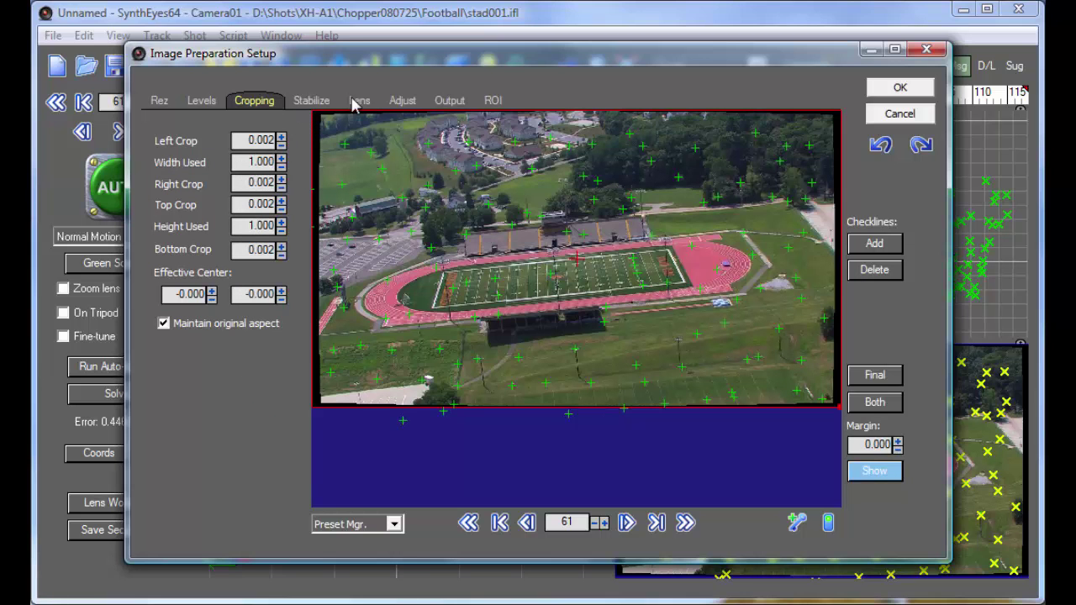
click(403, 105)
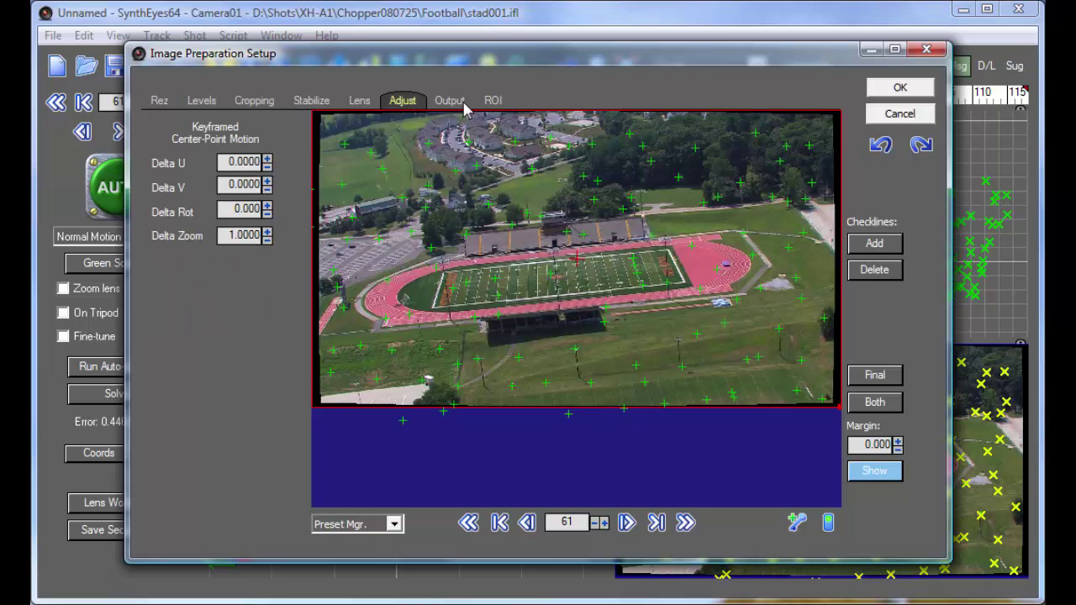
click(464, 104)
click(411, 102)
click(902, 118)
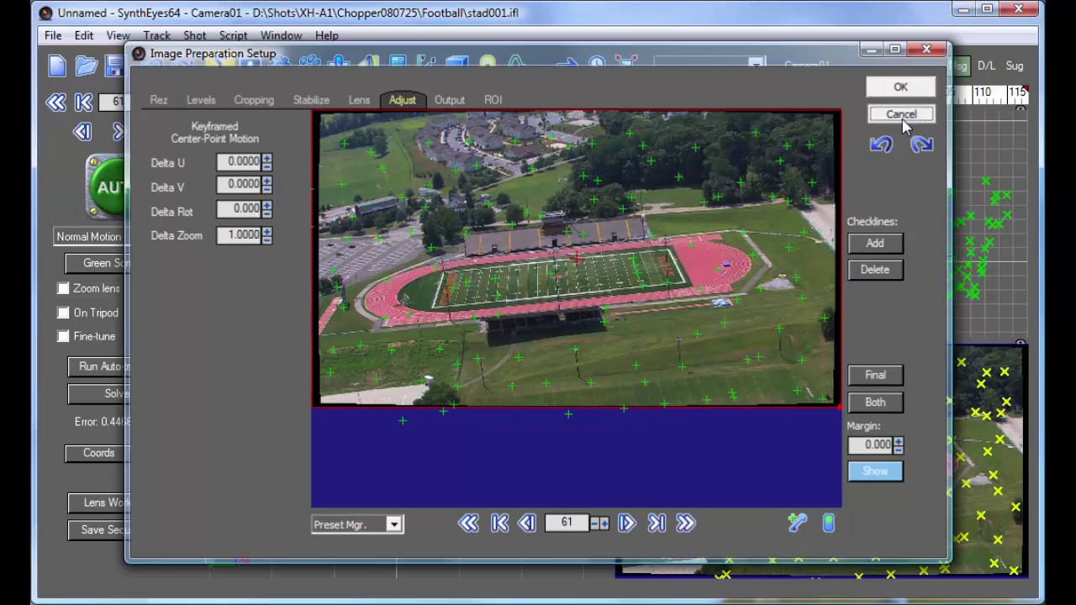
Step: Save the processed image sequence as fbpad000.jpg in the FootballPadded folder, including RGB without alpha
click(117, 530)
drag(498, 321, 492, 196)
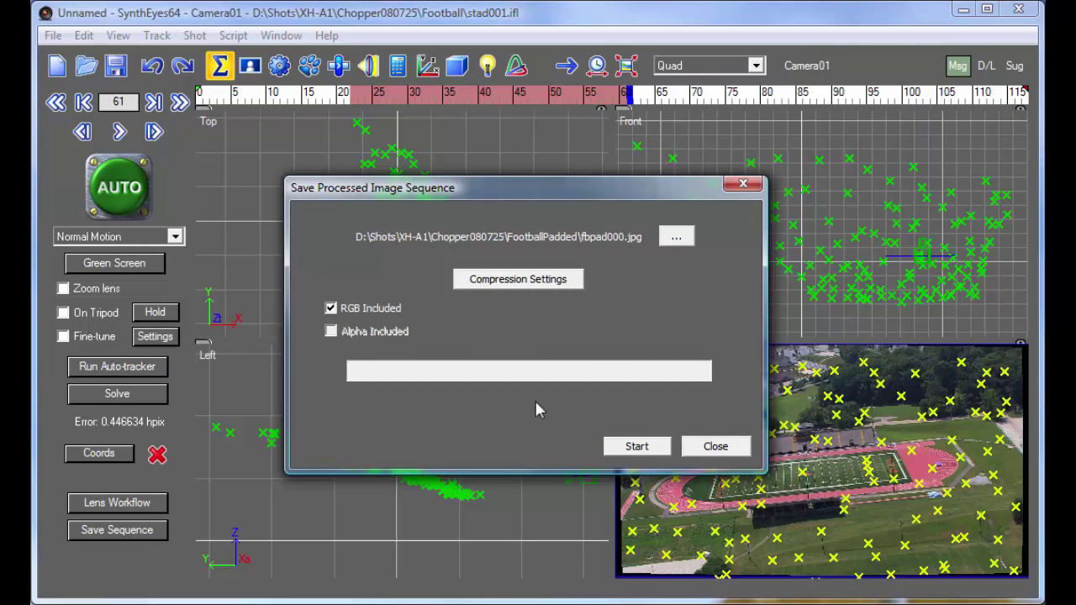
click(639, 447)
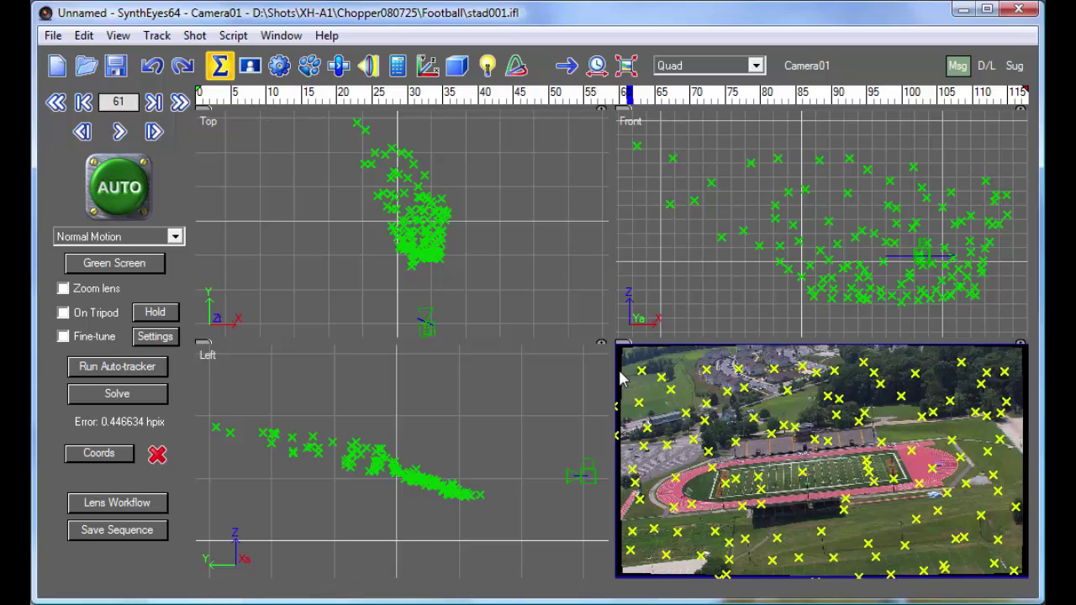
Step: Check the processed image resolution and final aspect in the shot settings, and close them without changes
click(199, 37)
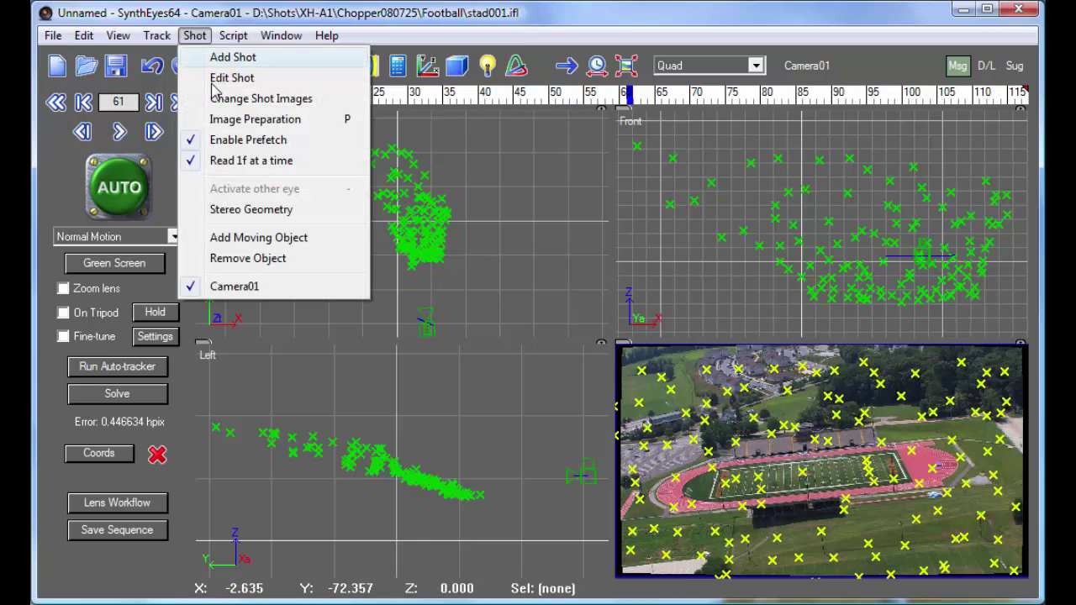
click(220, 77)
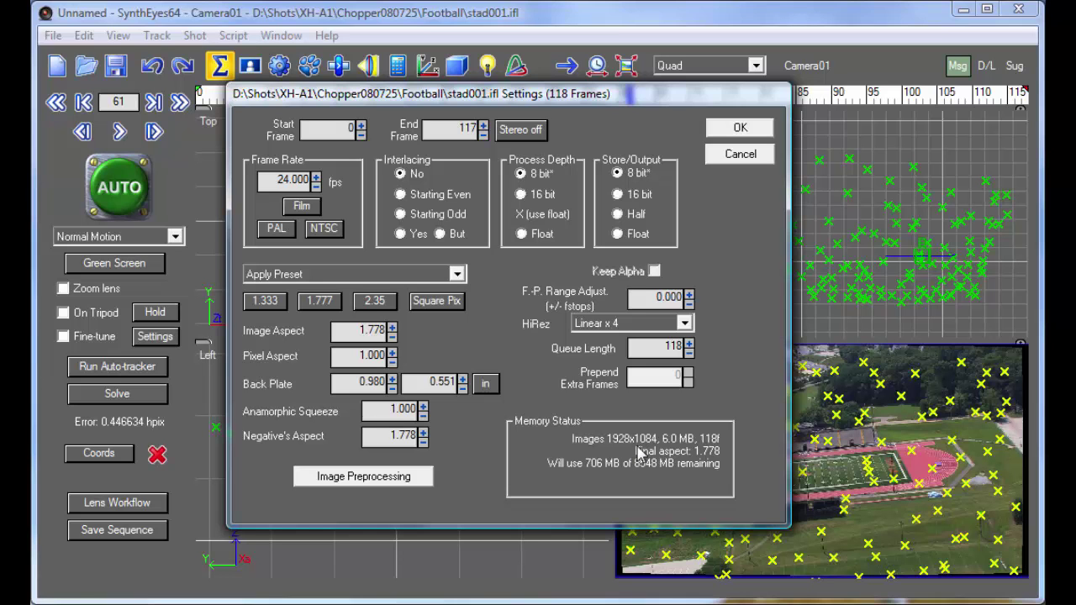
click(738, 155)
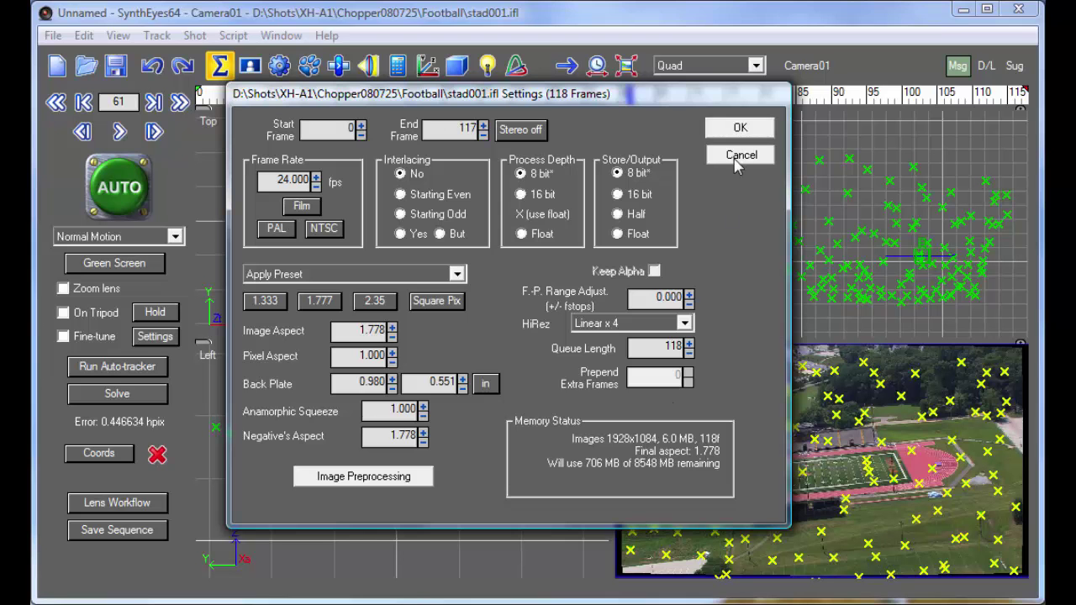
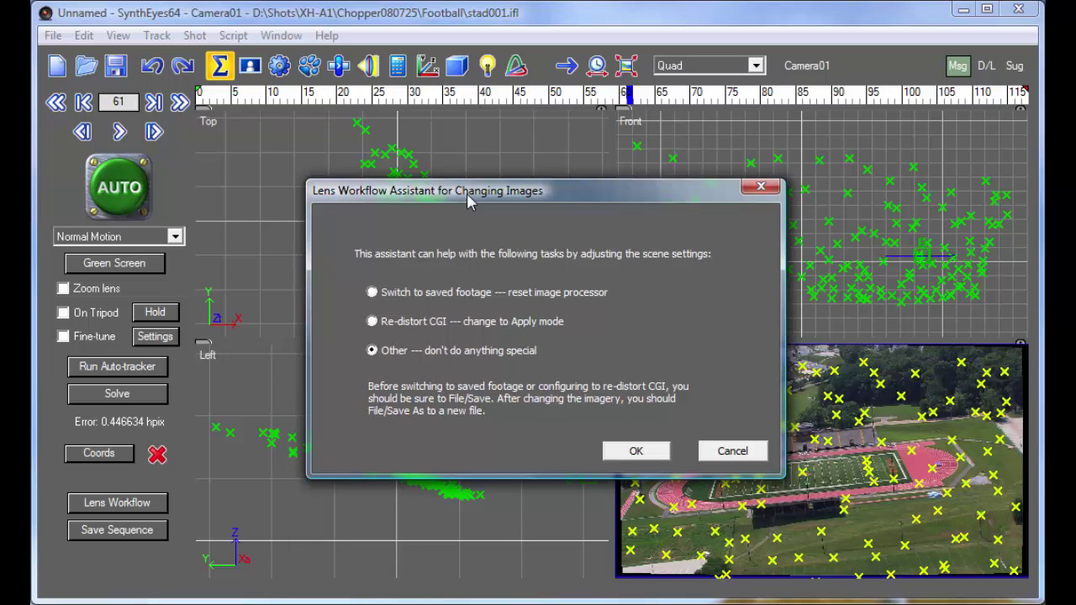
Step: Change the shot images to fbpad000.jpg from the FootballPadded folder, using the Re-distort CGI option that switches to Apply mode
click(373, 324)
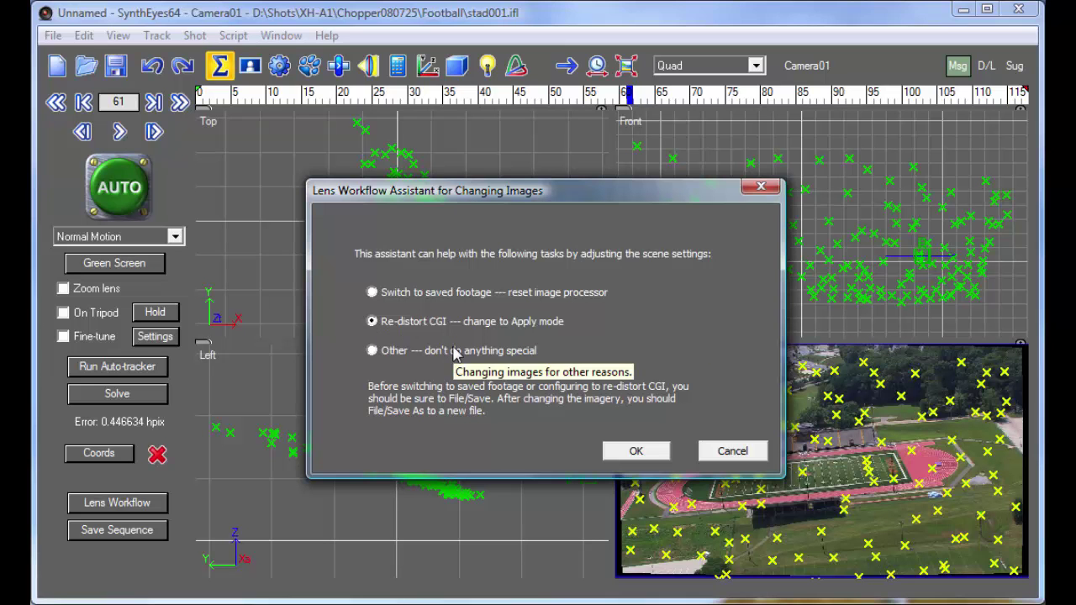
click(639, 453)
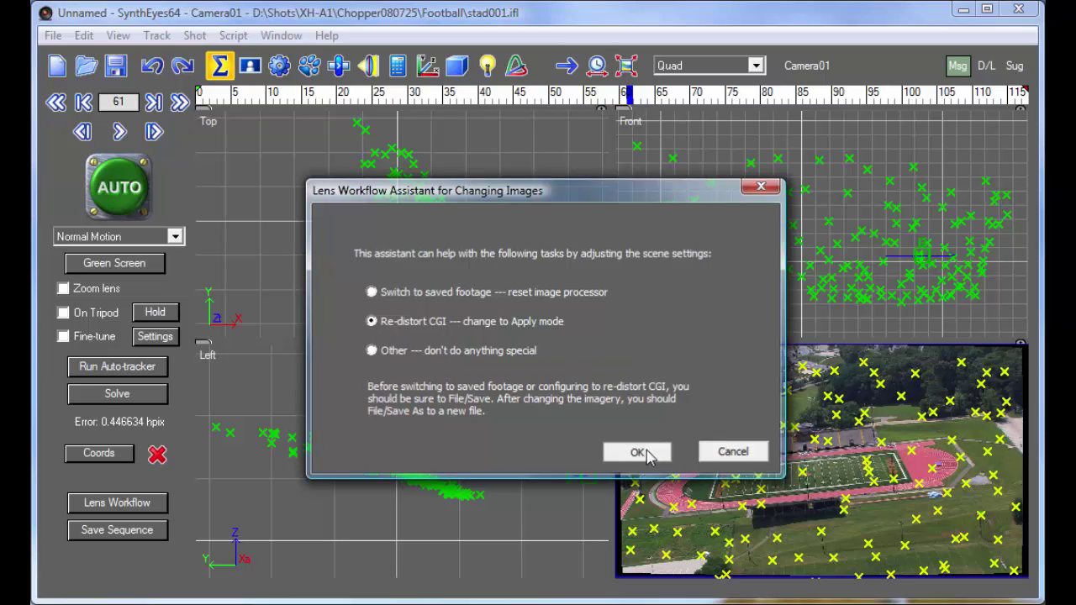
click(184, 86)
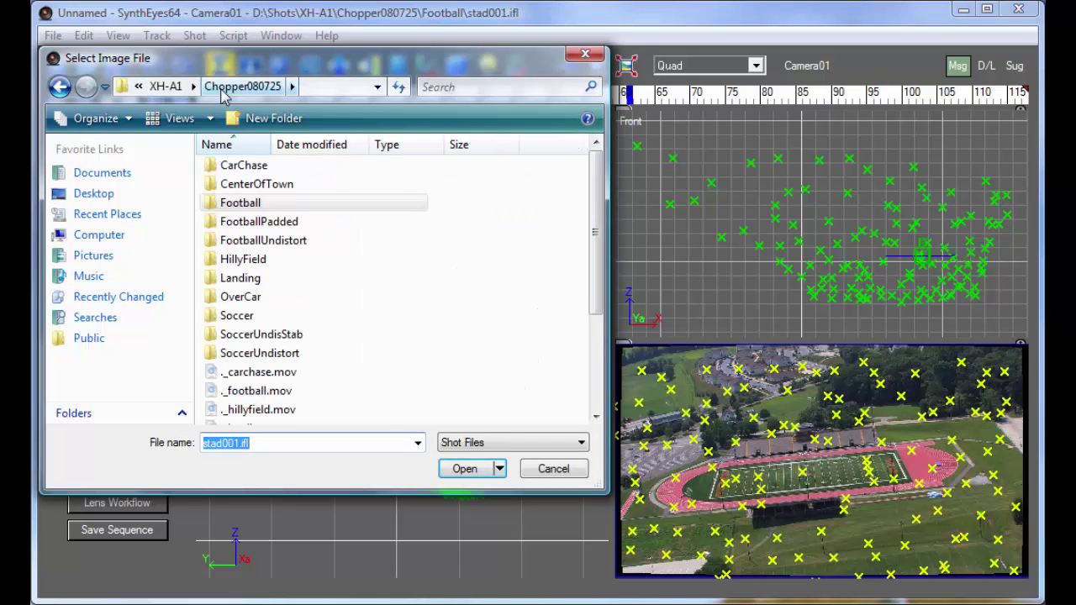
click(241, 243)
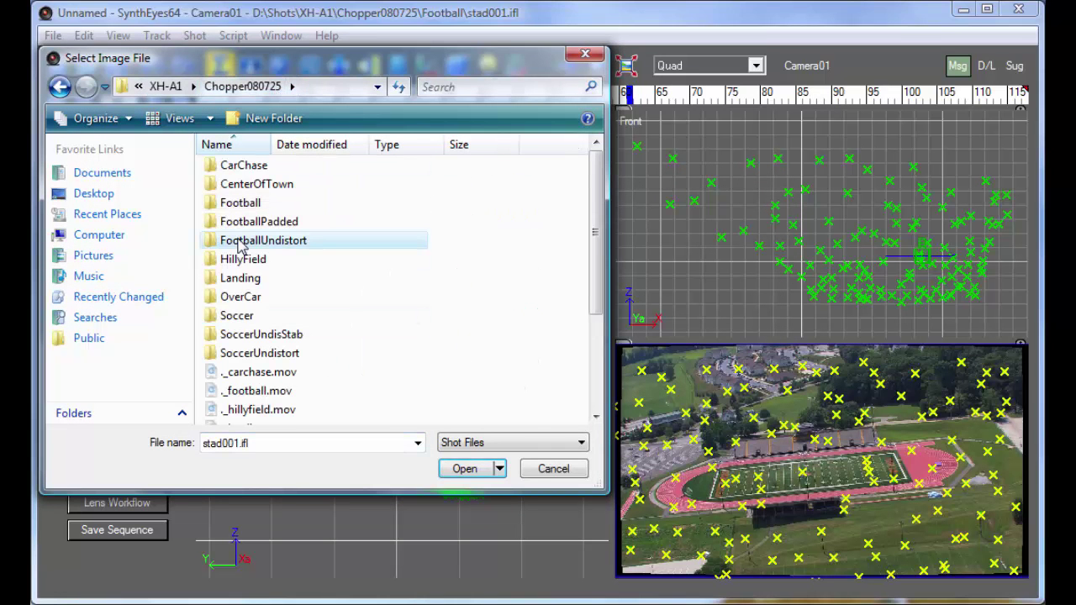
double_click(242, 224)
double_click(237, 166)
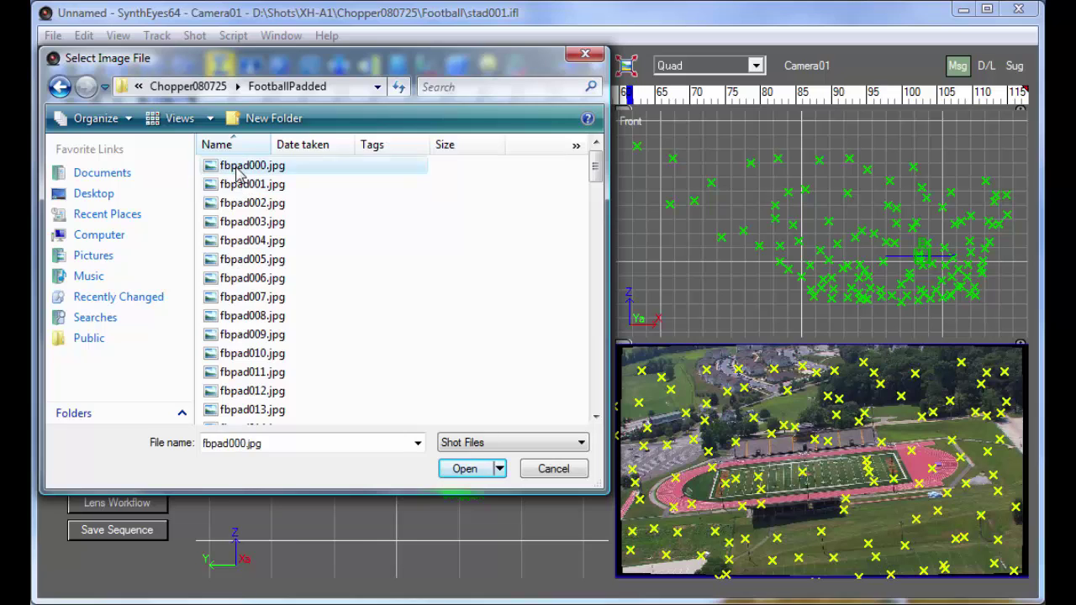
drag(483, 254, 444, 133)
click(713, 164)
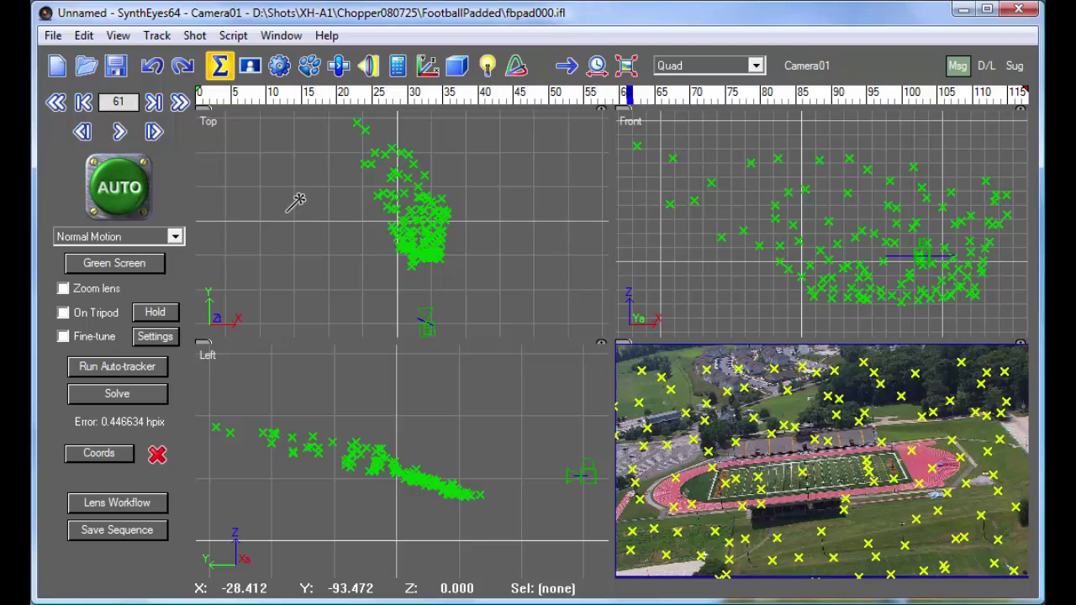
Step: Show only the Camera view and scrub through the replaced footage to frame 75 to check the trackers
click(670, 67)
click(675, 83)
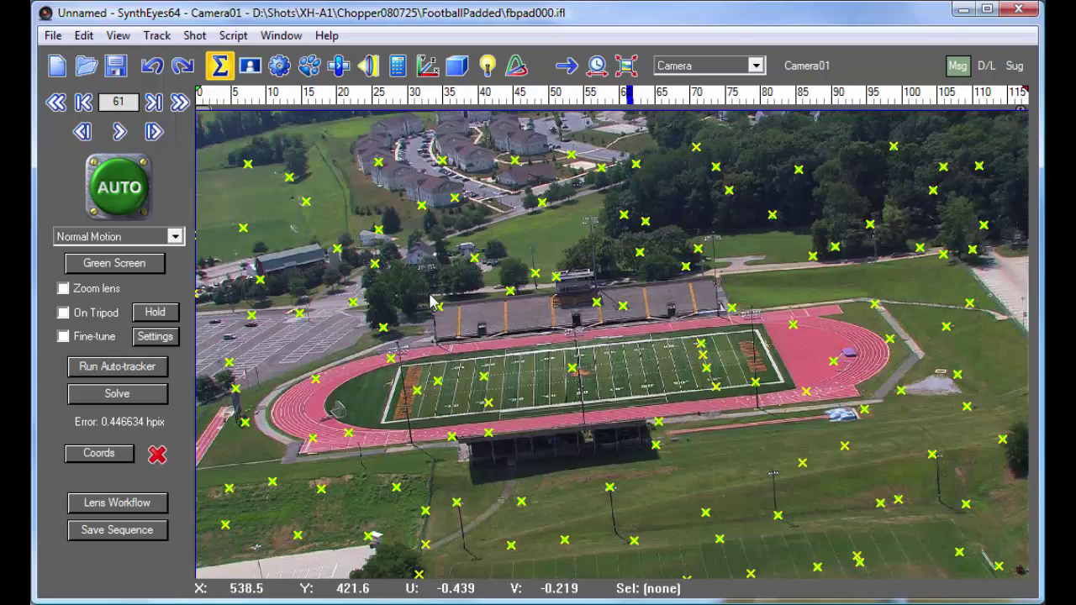
click(375, 96)
drag(375, 97, 728, 97)
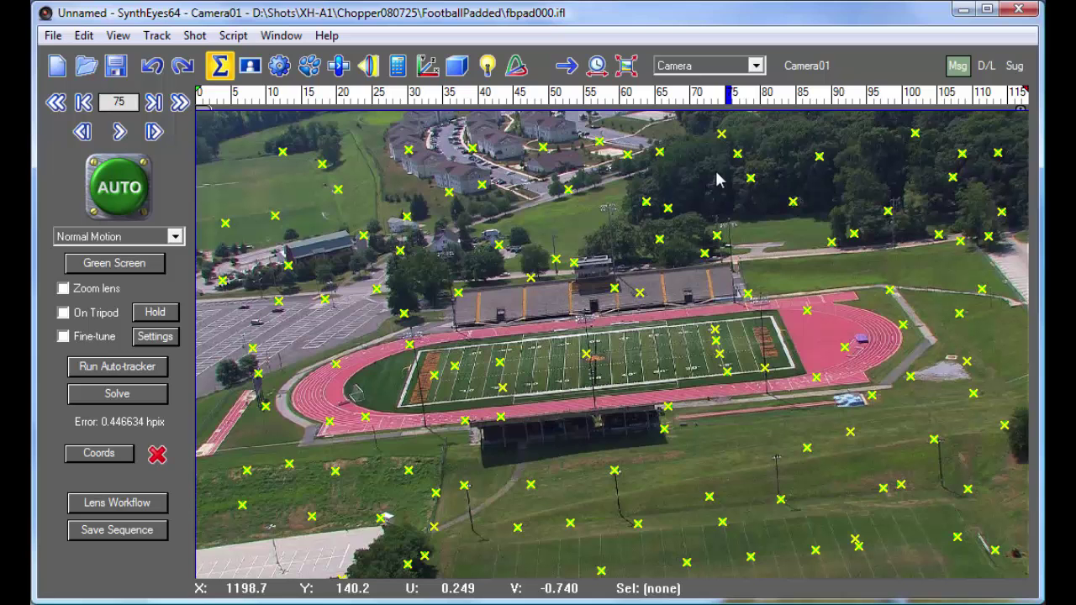
Step: Review the output settings for saving the re-distorted image sequence, and close them without saving
click(101, 531)
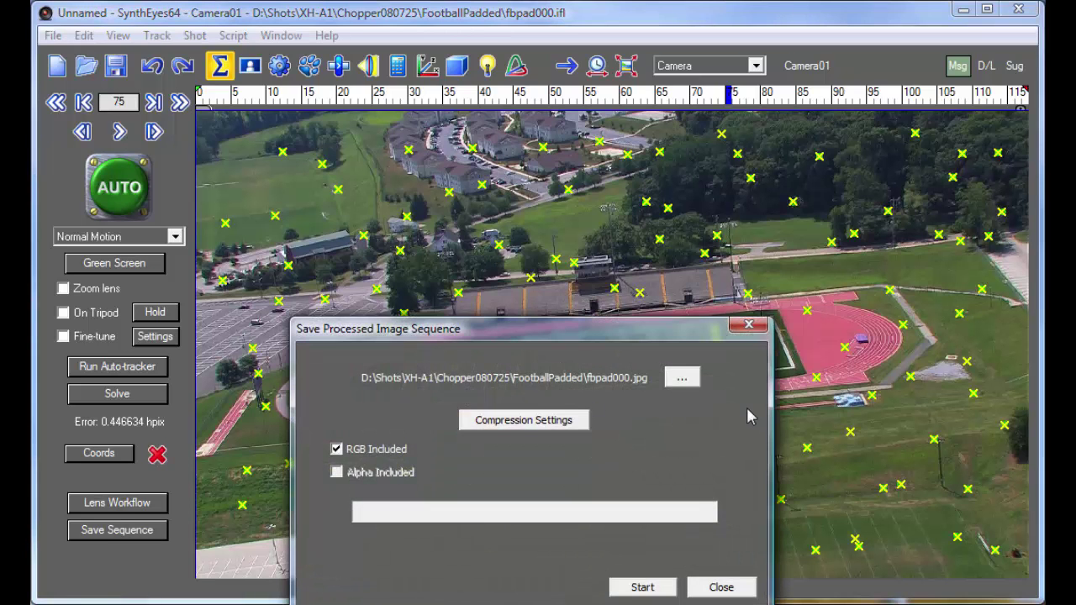
click(749, 326)
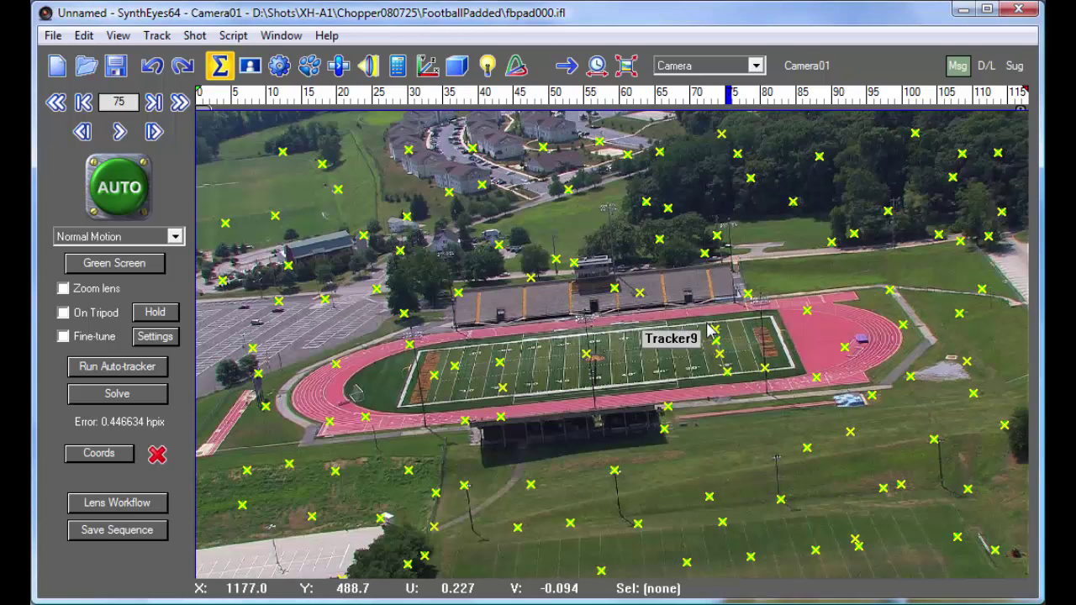